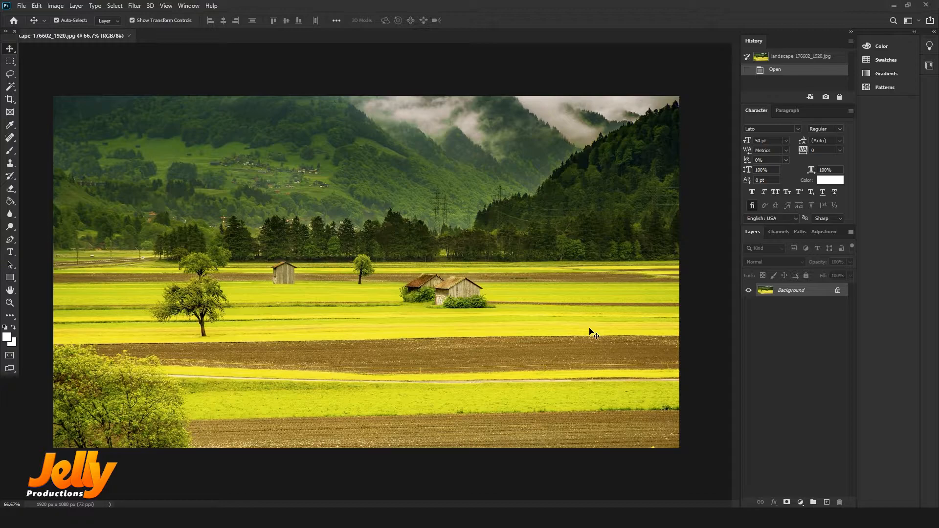
Step: Check the photo's dimensions in pixels and its resolution in the Image Size dialog without changing the image
click(55, 6)
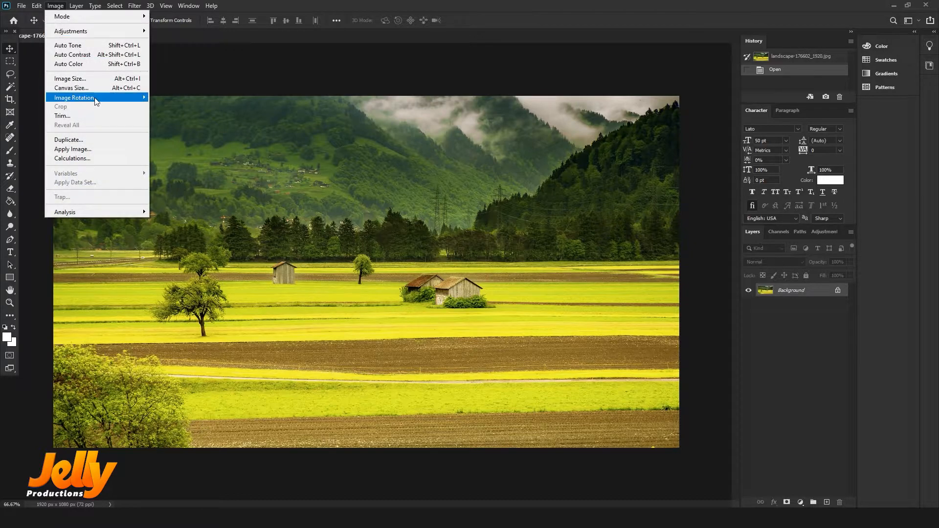
click(120, 79)
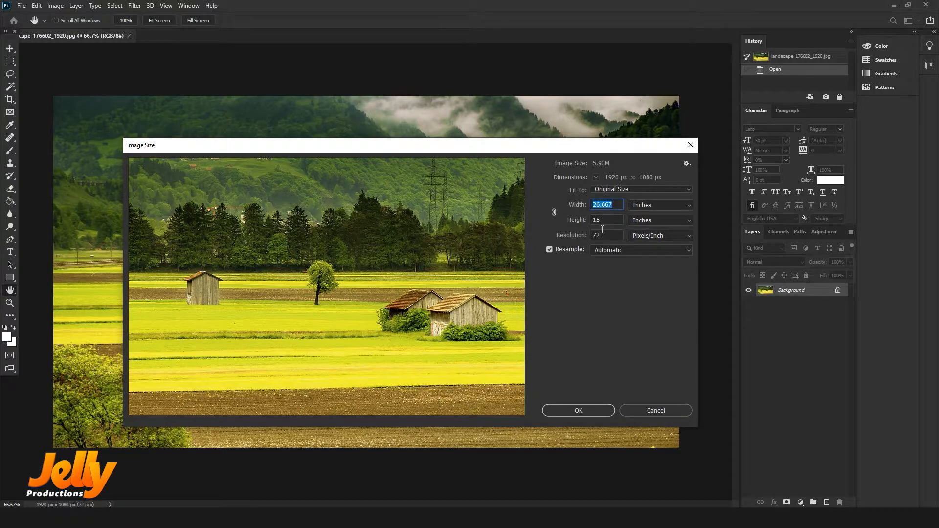
click(639, 207)
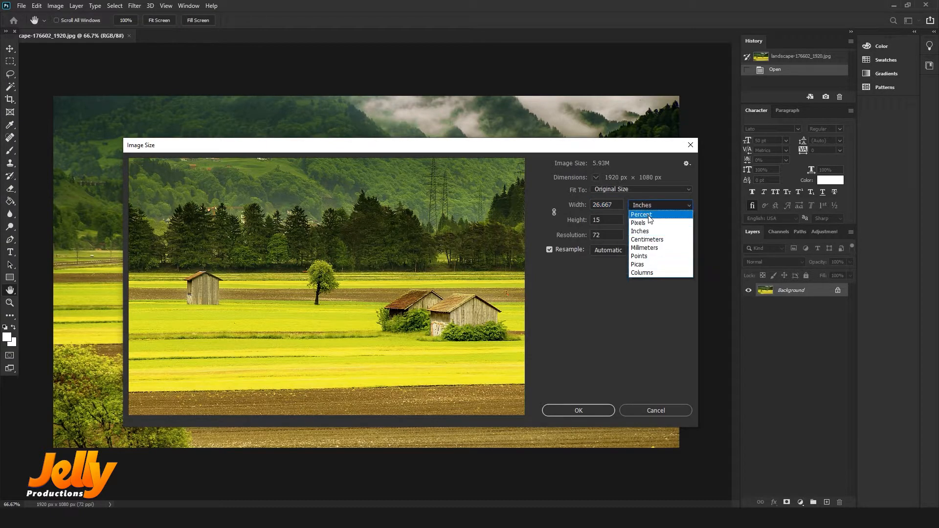
click(640, 223)
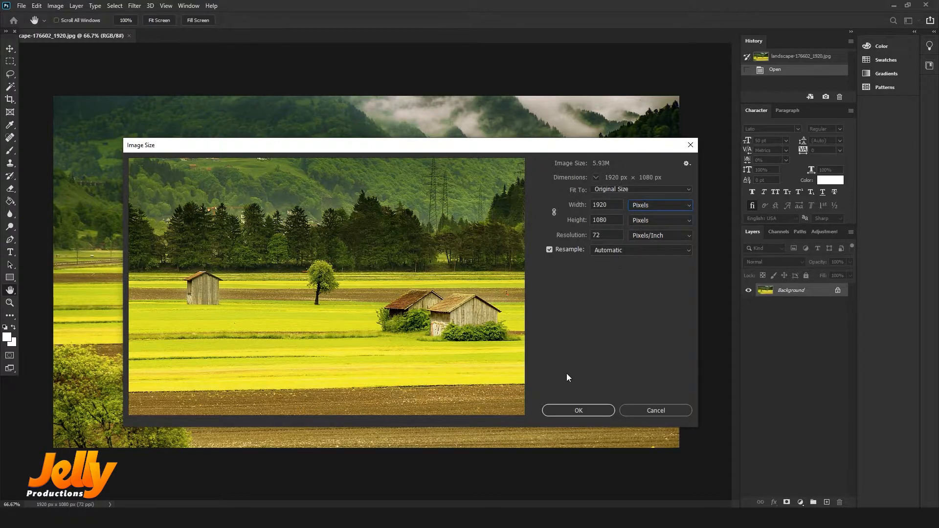
double_click(608, 237)
mouse_move(425, 237)
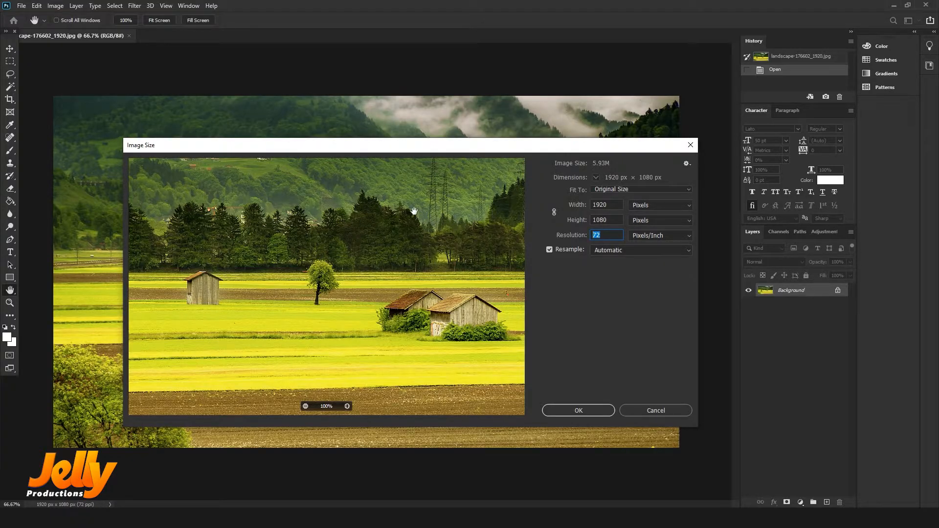
click(655, 410)
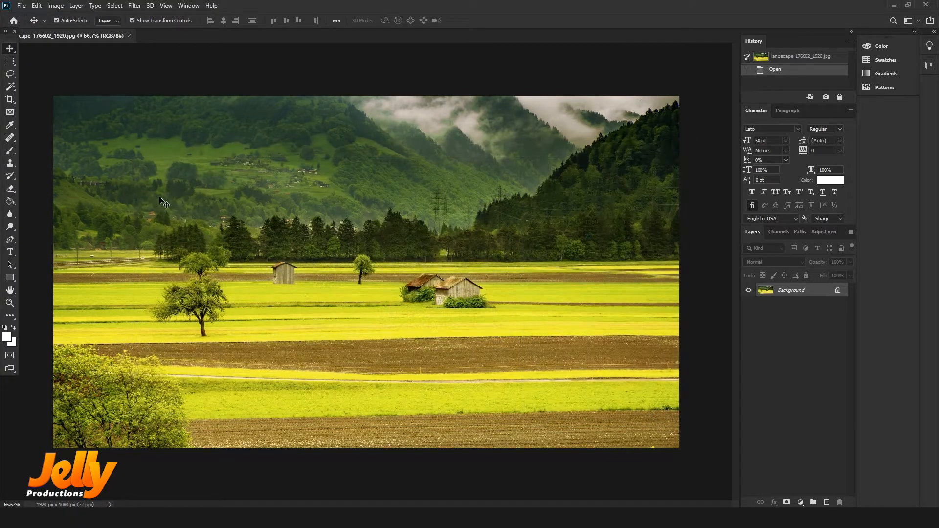
Step: Try cropping the photo inward from its upper-left corner, and undo the crop adjustment
click(14, 99)
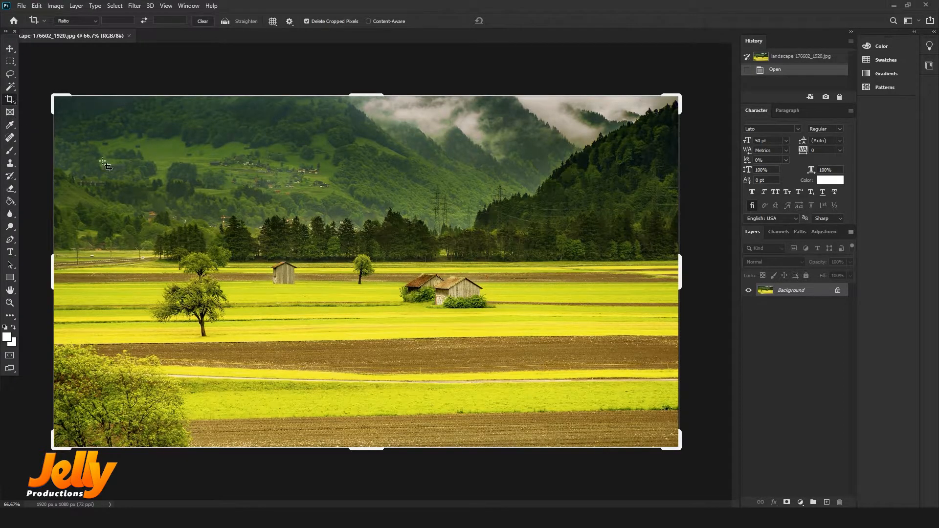
click(58, 100)
drag(58, 100, 87, 130)
click(39, 6)
click(141, 18)
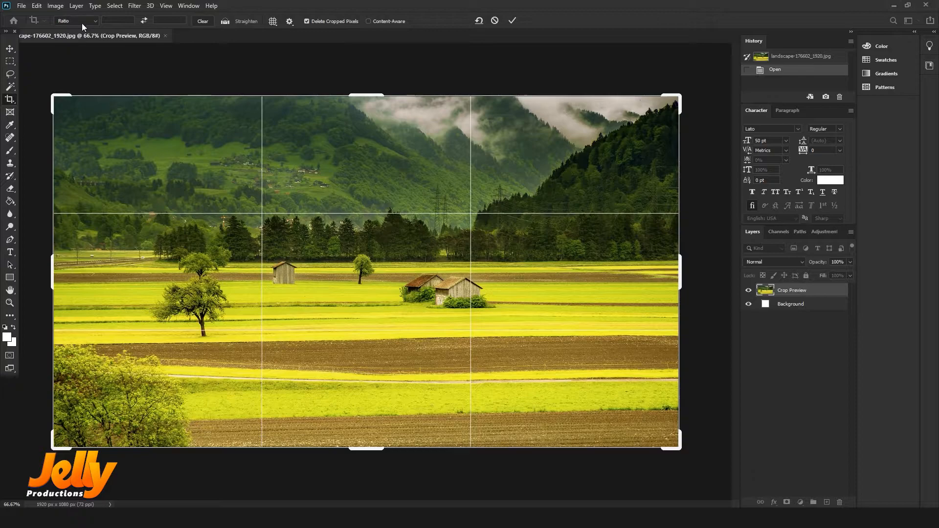
click(14, 50)
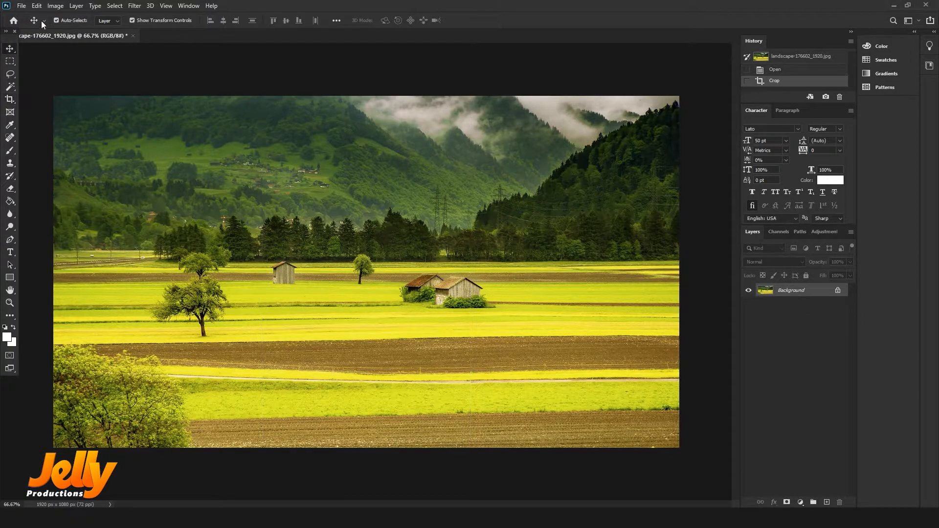
Step: Reset the Crop tool to its defaults and set its sizing mode to W x H x Resolution
click(10, 100)
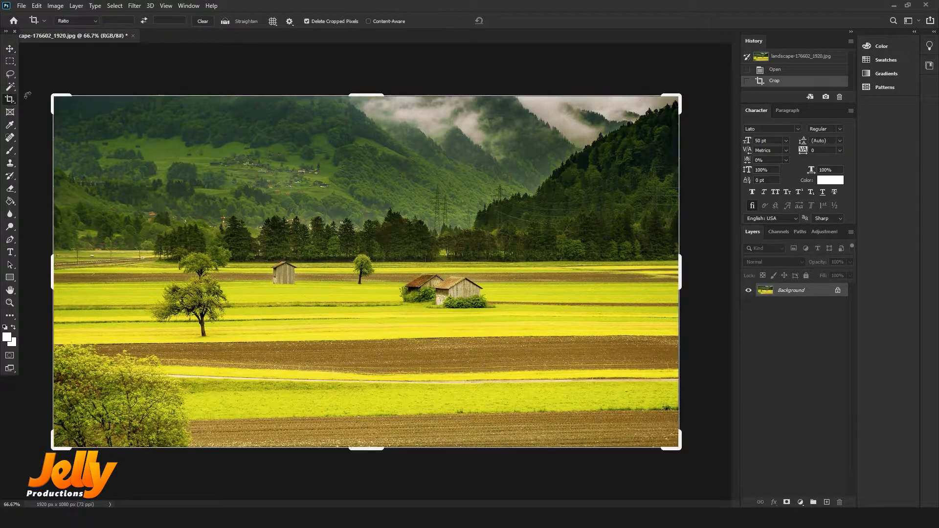
right_click(35, 22)
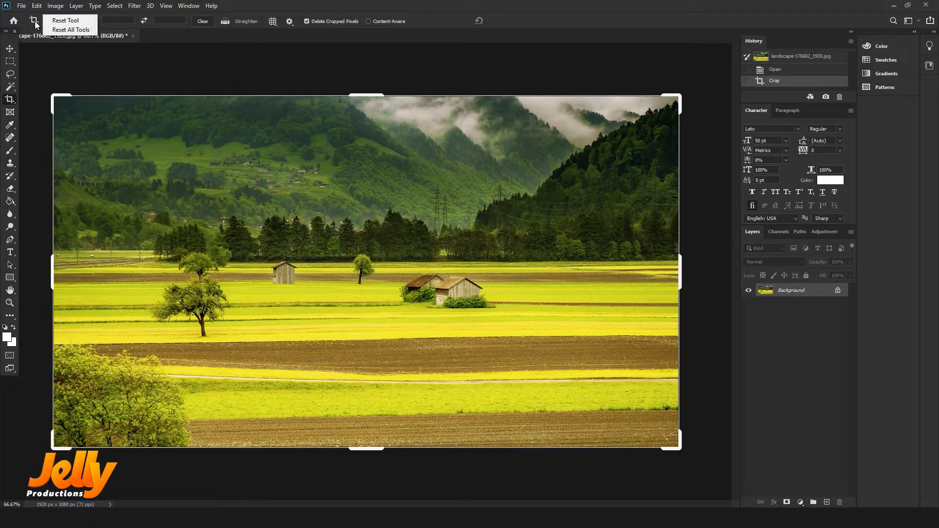
click(65, 20)
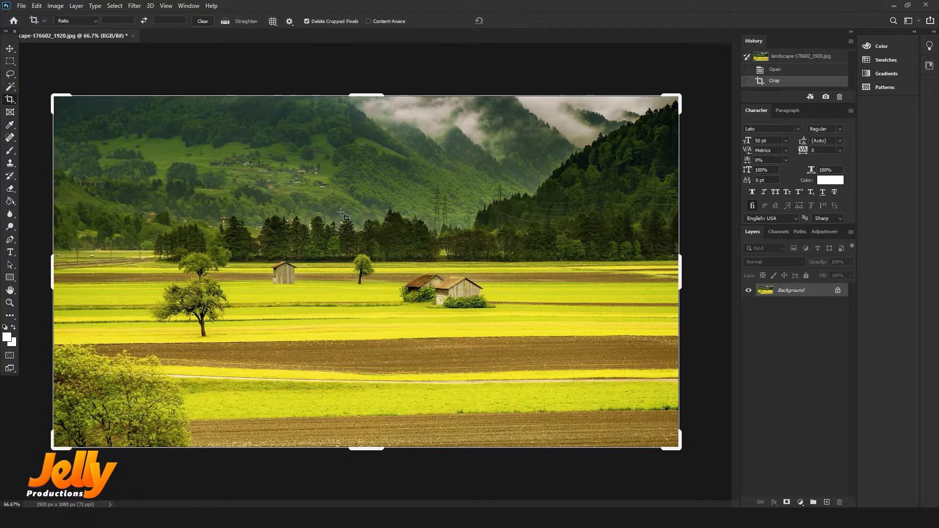
click(68, 22)
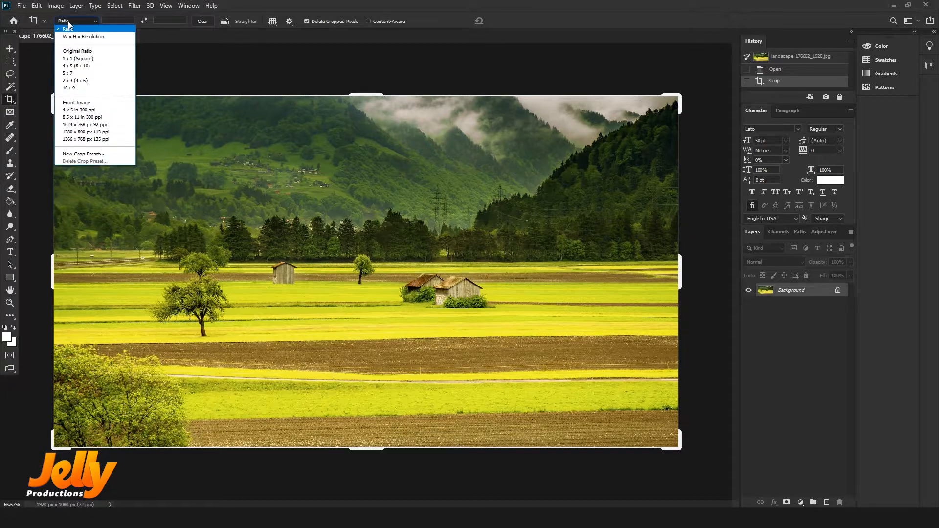
click(93, 38)
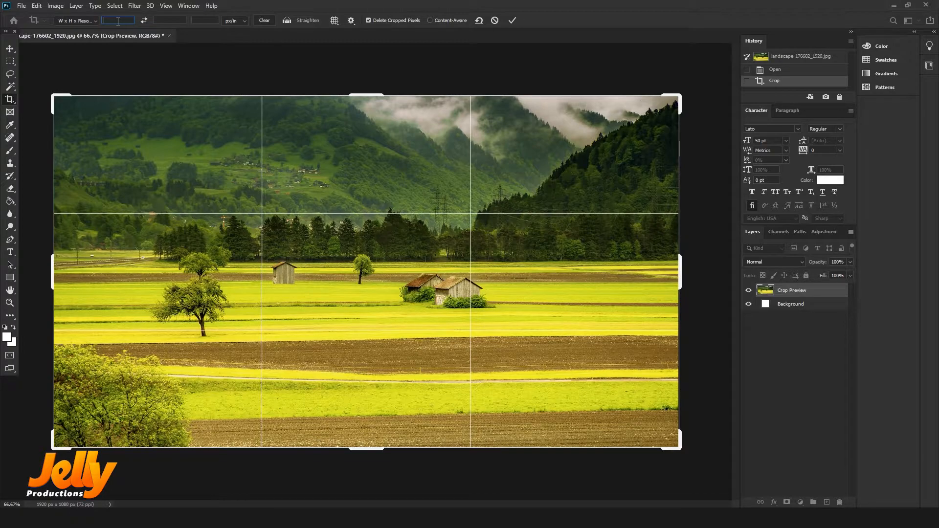
Step: Crop the photo to 1000 px wide by 300 px high at 300 px/in
text(1000)
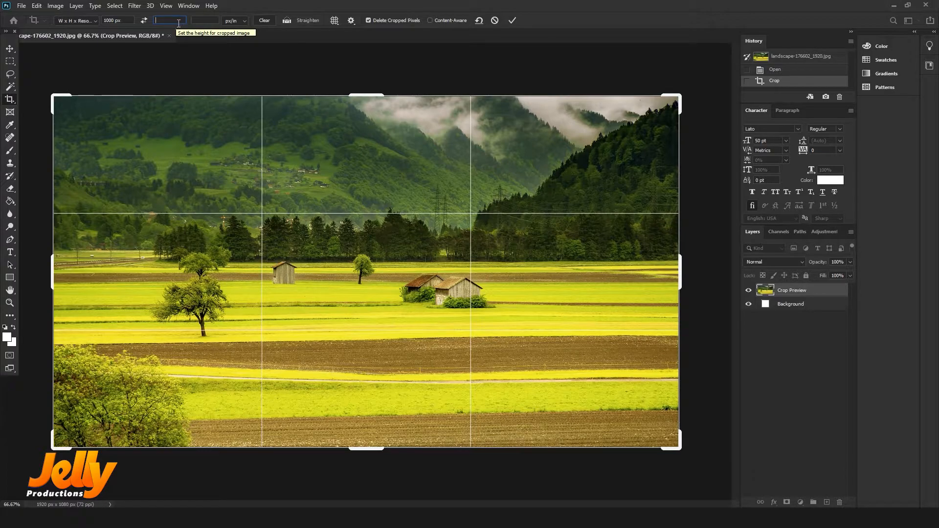
text(3)
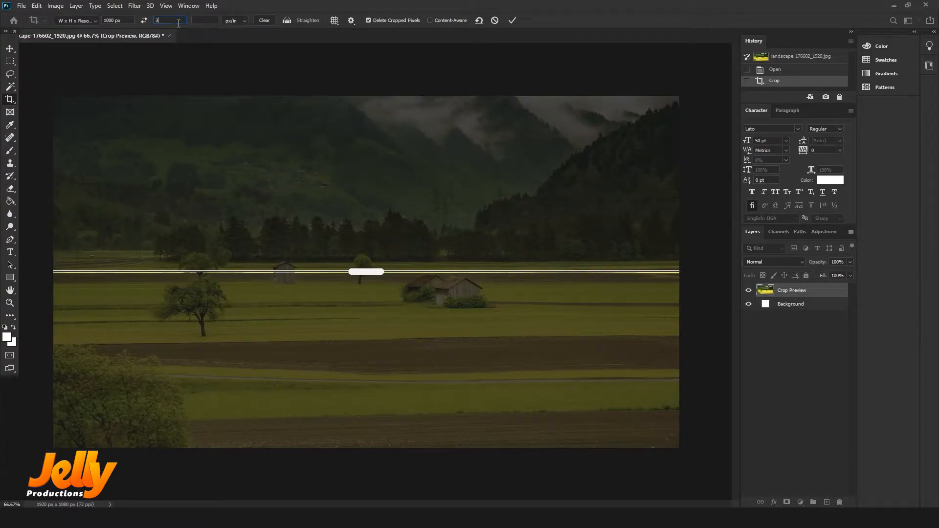
text(500)
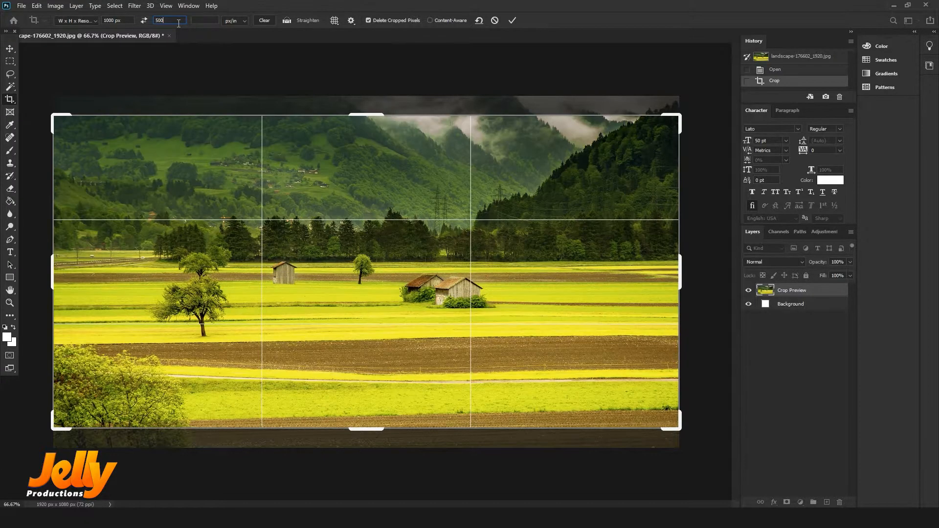
key(BackSpace)
key(BackSpace)
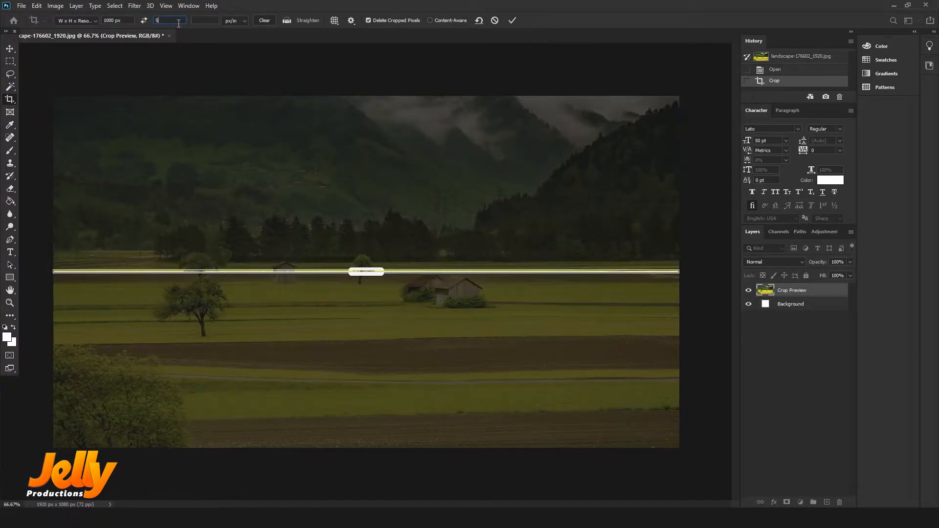
text(300)
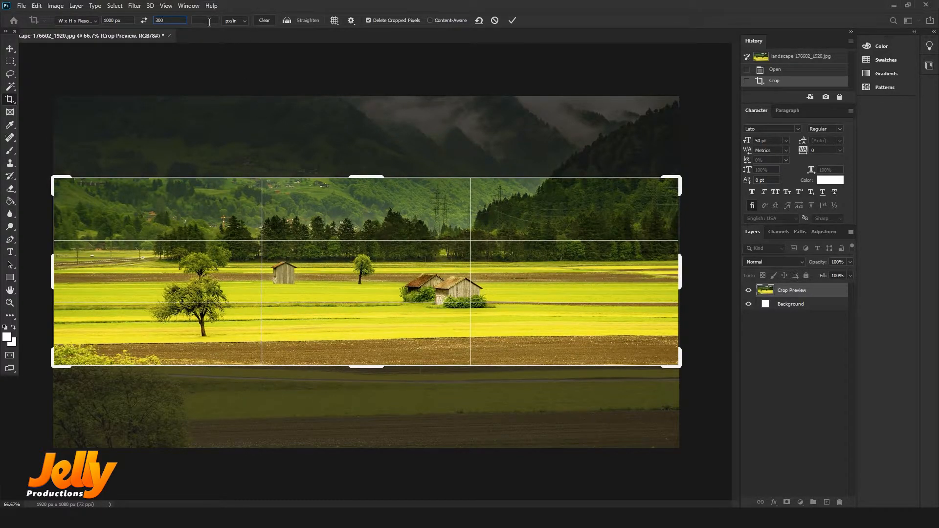
text(300)
click(511, 20)
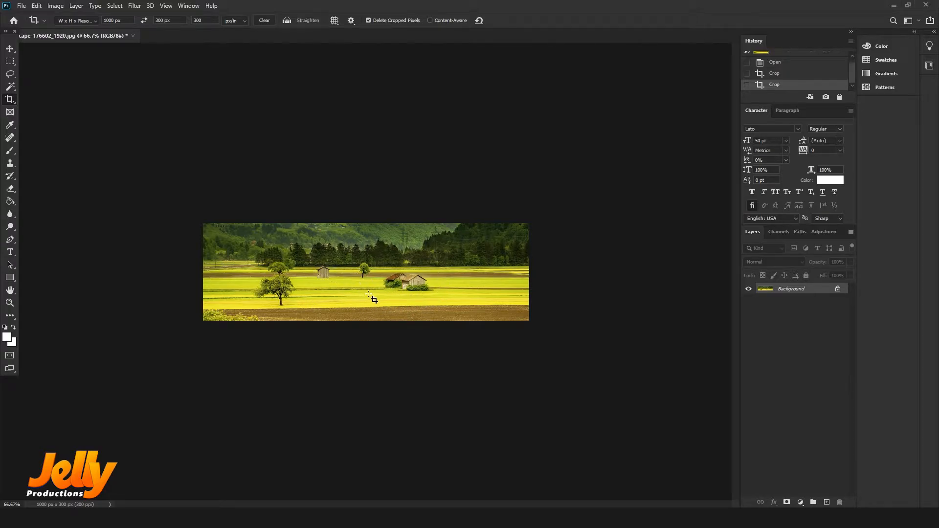
Step: Check the cropped photo's width, height and resolution in pixels in the Image Size dialog, leaving it without changes
click(57, 6)
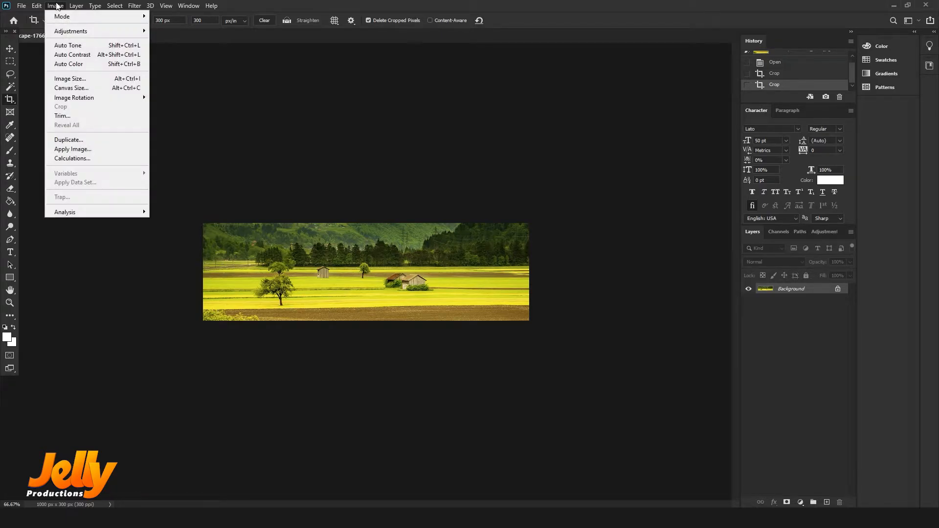
click(67, 81)
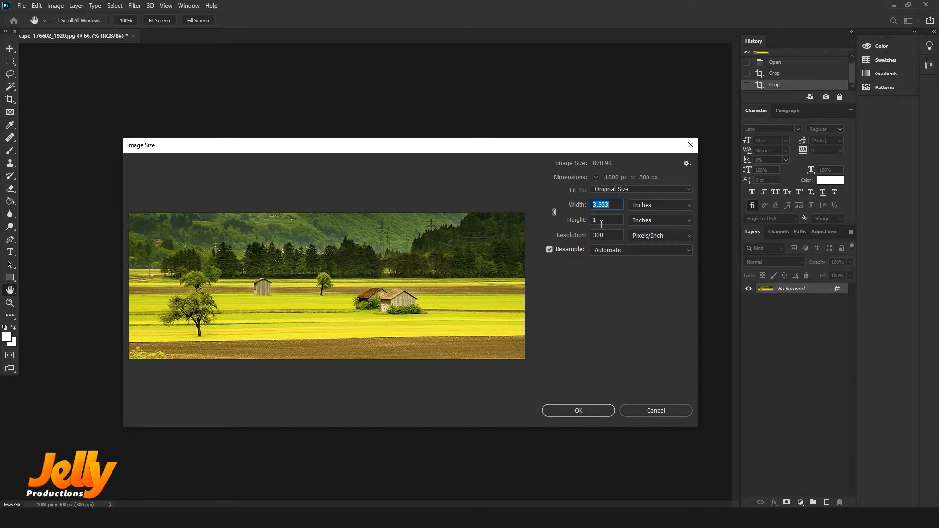
click(647, 208)
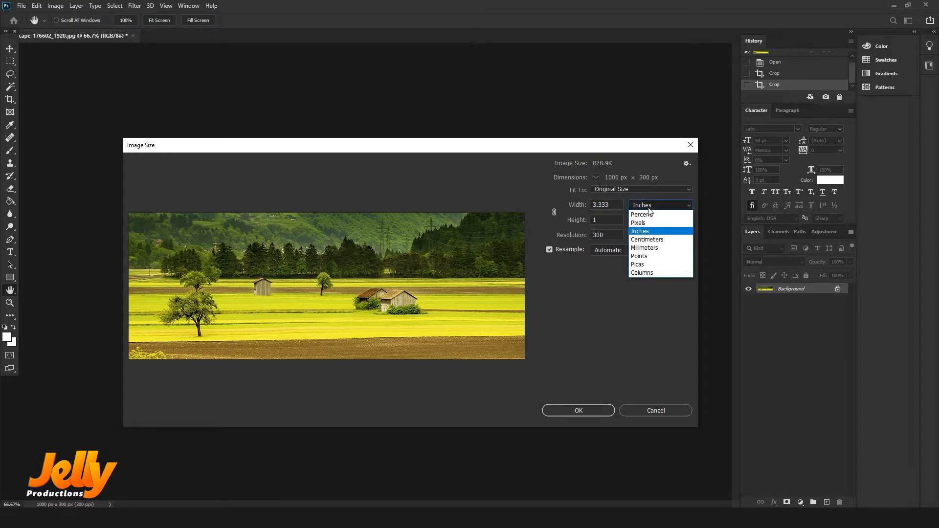
click(649, 216)
click(652, 223)
click(647, 220)
double_click(609, 205)
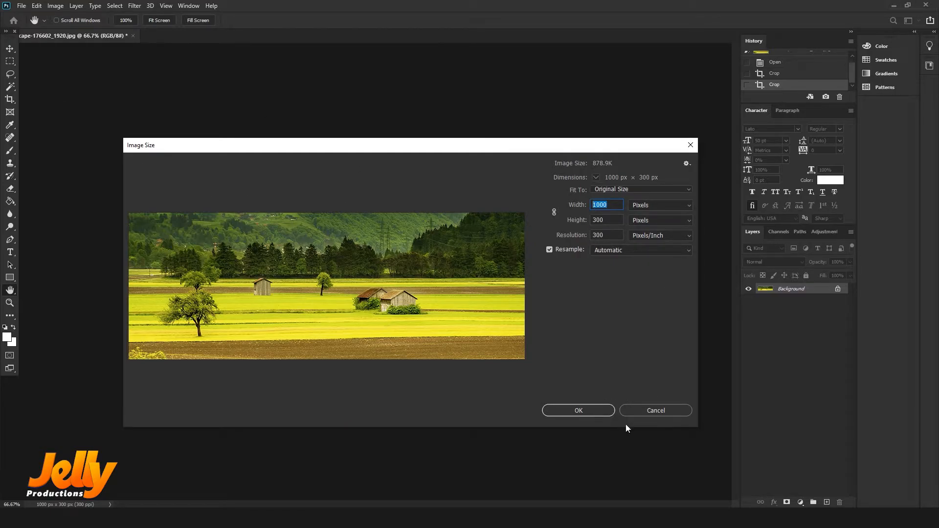
click(645, 410)
click(659, 409)
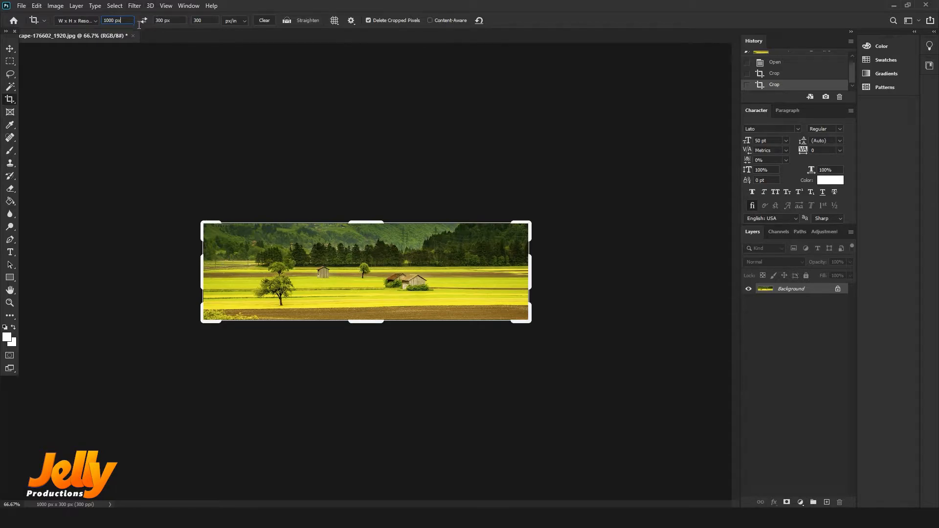
Step: Set the Crop tool's target size to 725 px wide by 88 px high
double_click(109, 22)
click(171, 28)
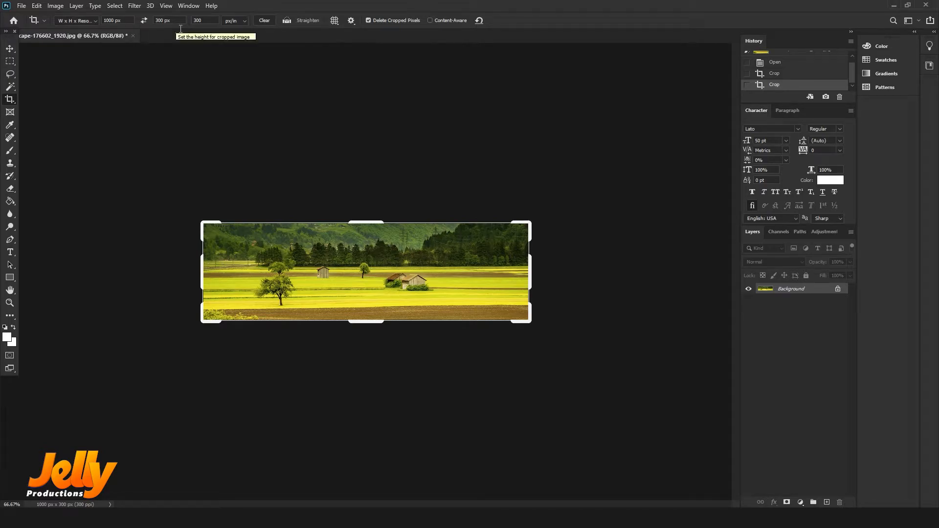
double_click(121, 22)
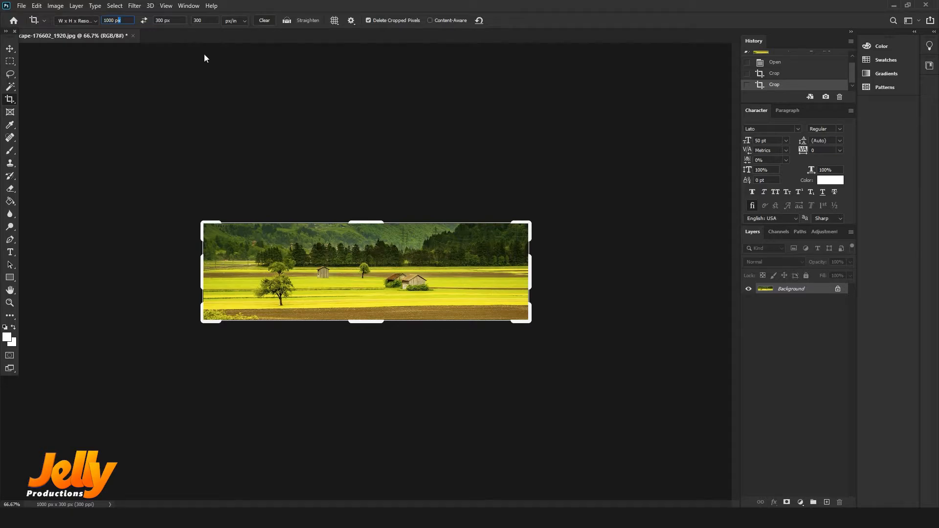
double_click(168, 21)
double_click(118, 21)
click(103, 22)
text(725)
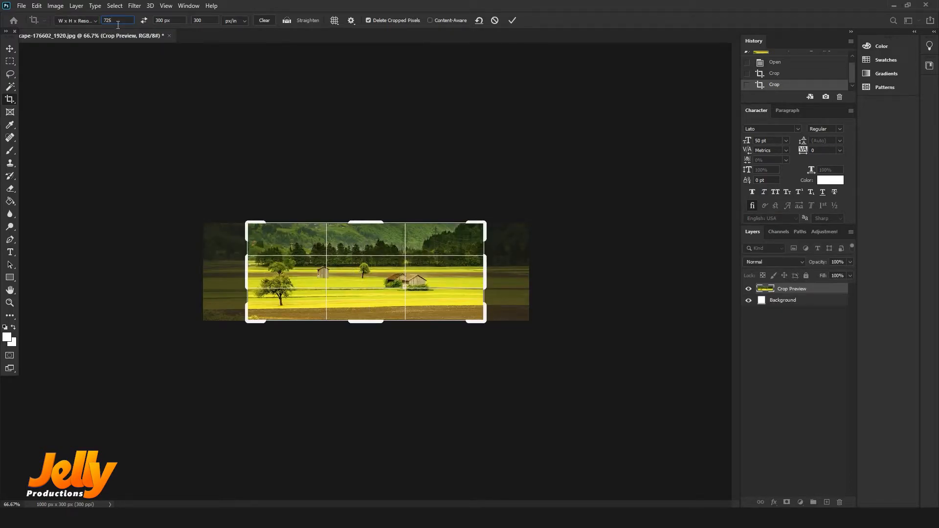
click(171, 22)
text(88)
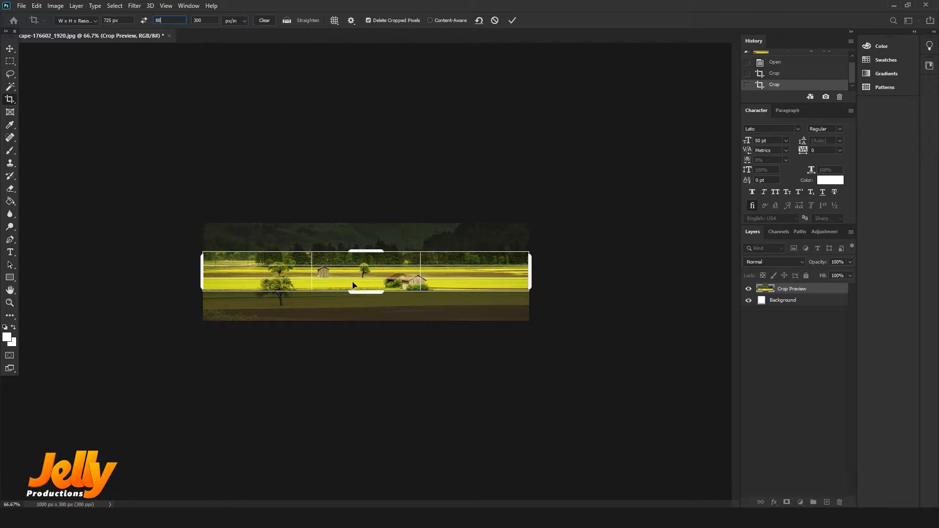
Step: Shift the photo down inside the crop frame so the tree line falls within it, and apply the crop
click(372, 281)
mouse_move(372, 281)
mouse_down()
mouse_move(374, 271)
mouse_move(371, 295)
mouse_up()
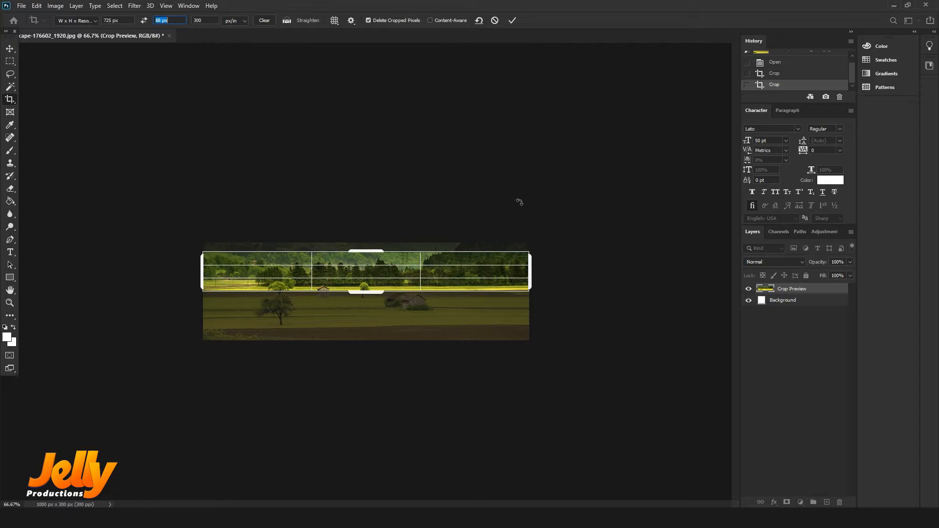
click(513, 21)
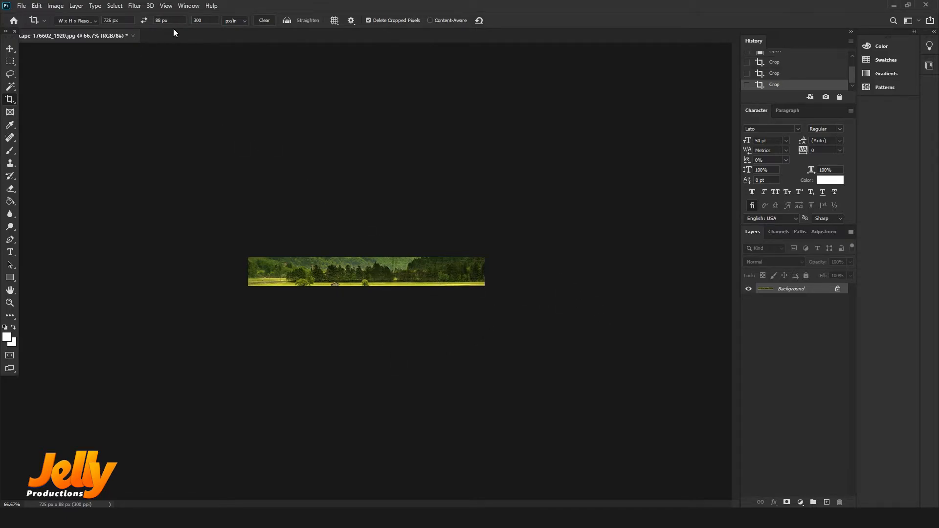
Step: Save the current crop settings as a new tool preset named "Crop Tool 725 x 88 px 300 ppi Jelly"
click(44, 21)
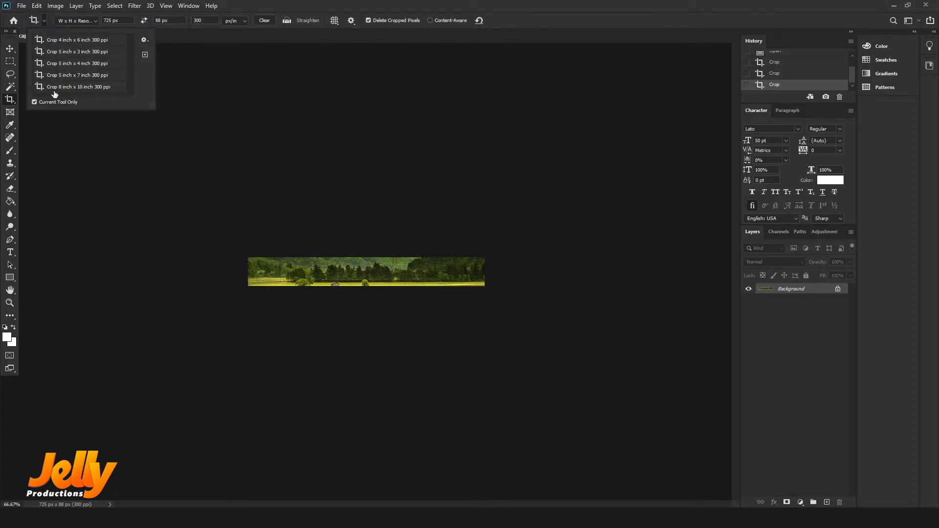
click(145, 54)
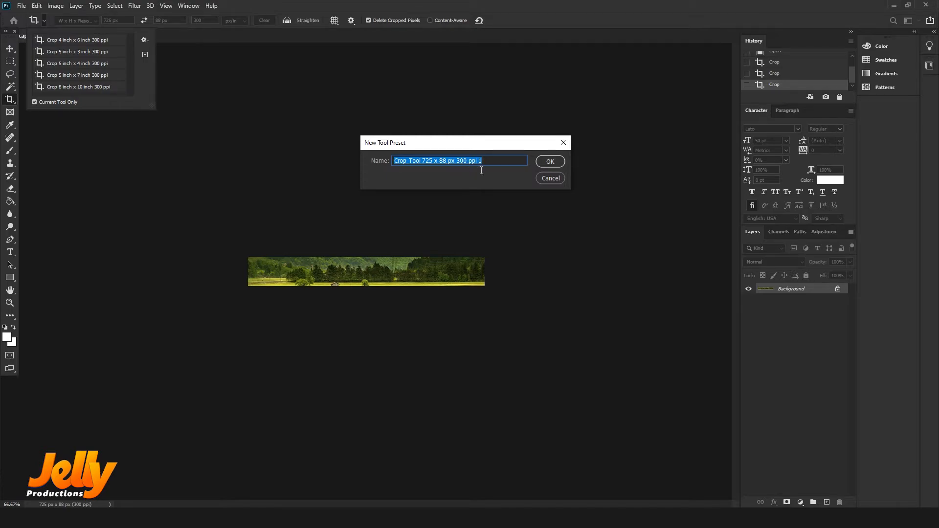
click(492, 166)
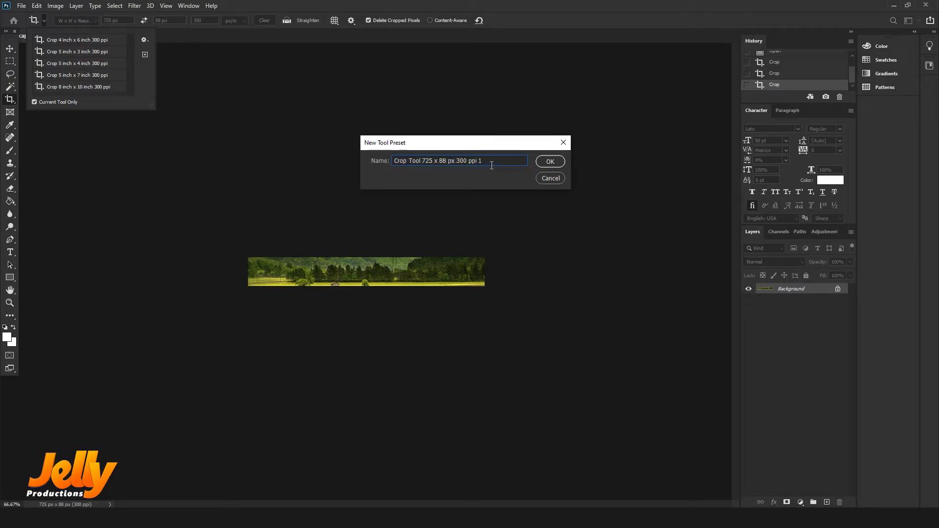
drag(461, 166, 501, 165)
click(504, 164)
key(BackSpace)
key(BackSpace)
text(Jelly)
click(555, 163)
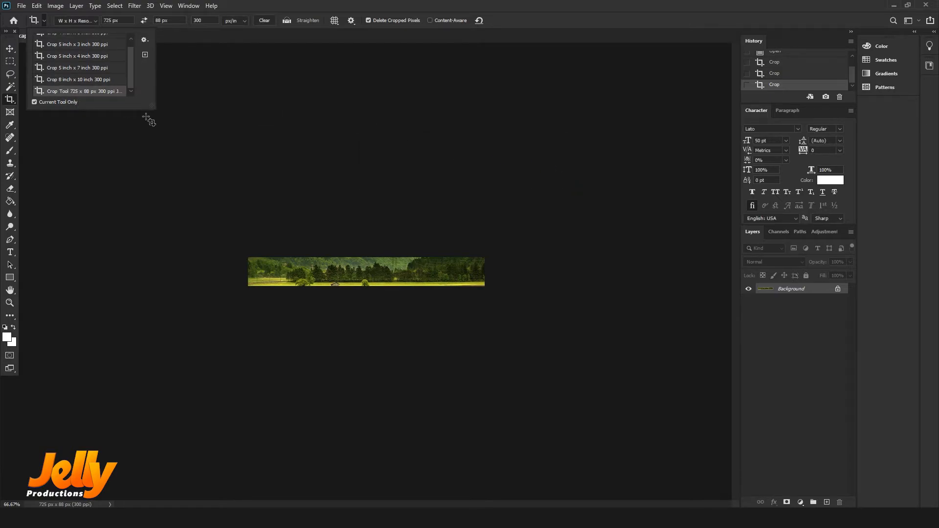
Step: Enlarge the tool preset list to show the full preset names and close it
drag(154, 107, 213, 185)
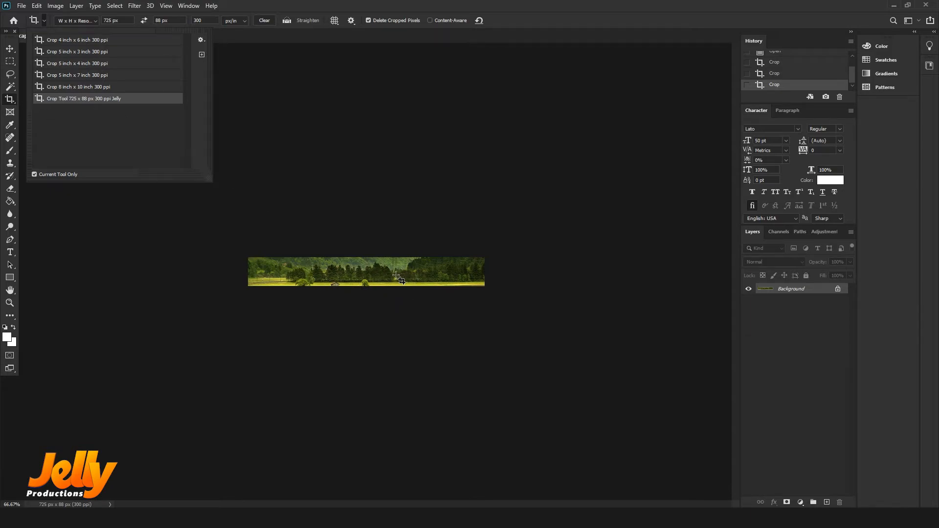
click(208, 6)
click(631, 317)
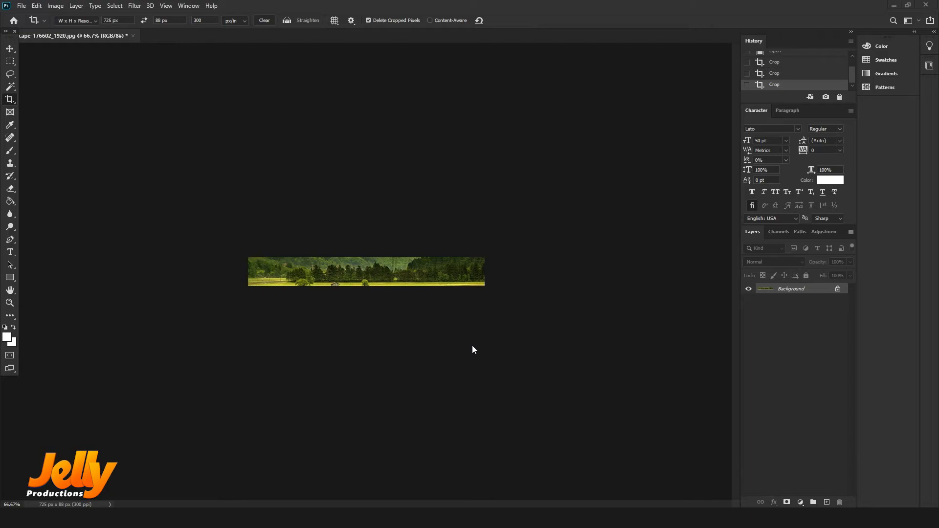
Step: Revert the cropped photo to its last saved version
click(22, 6)
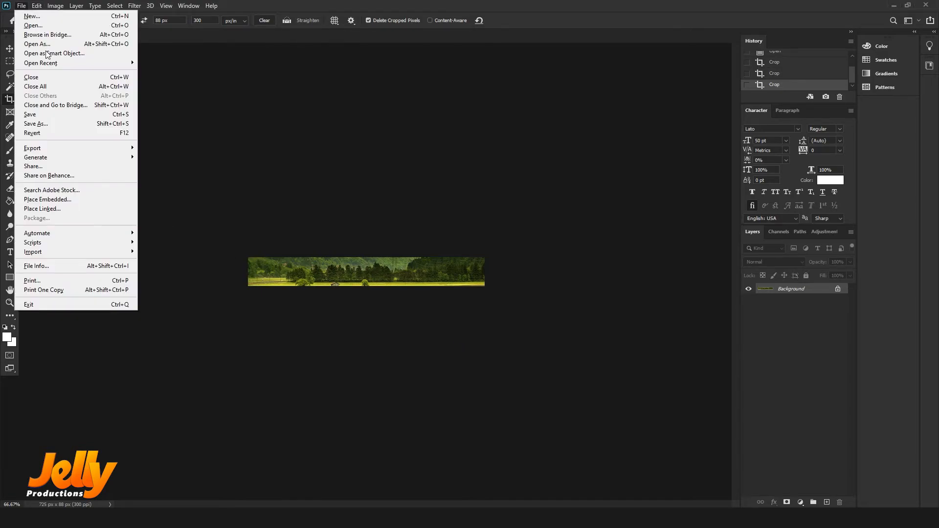
click(53, 135)
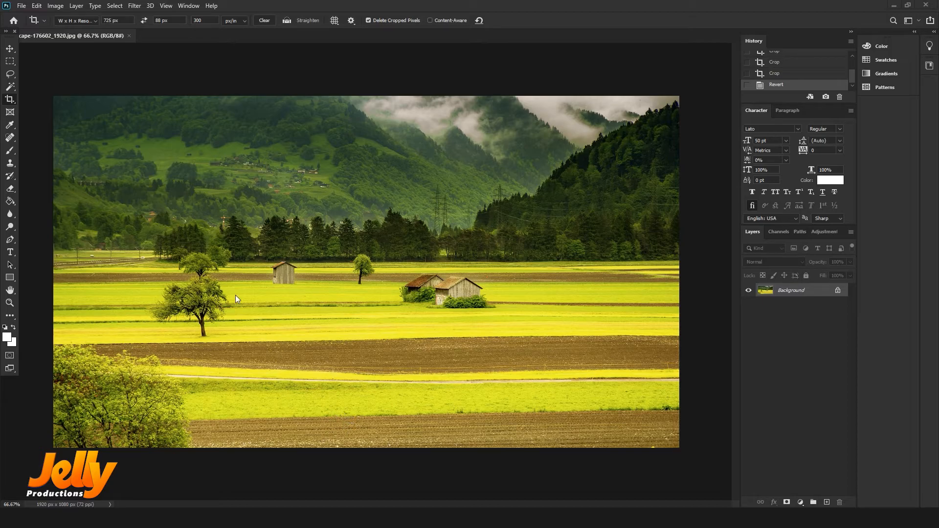
Step: Set the Rectangular Marquee tool to the Fixed Size style, 256 px wide by 100 px high
click(9, 62)
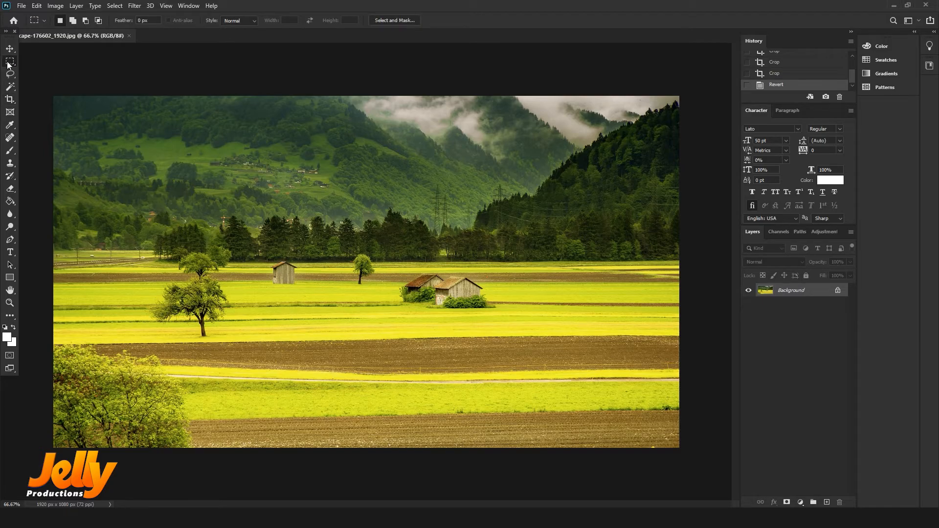
right_click(10, 65)
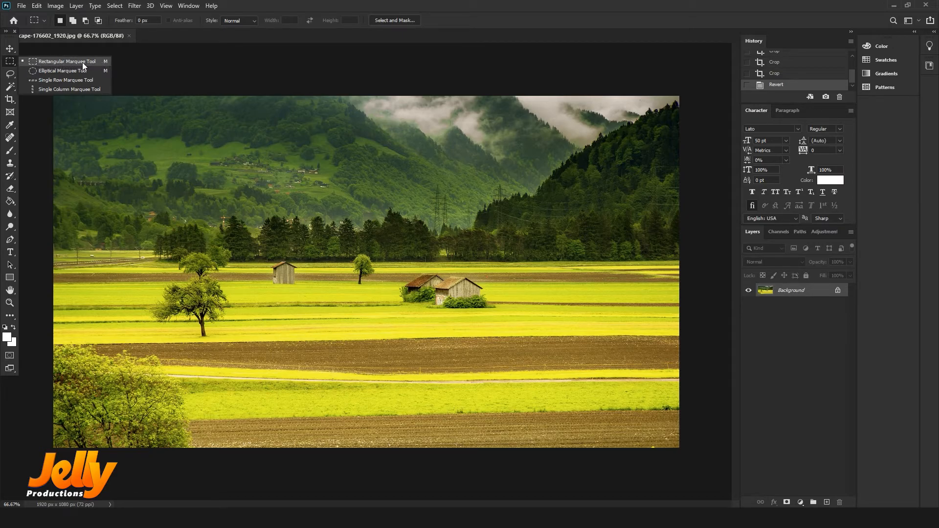
click(56, 63)
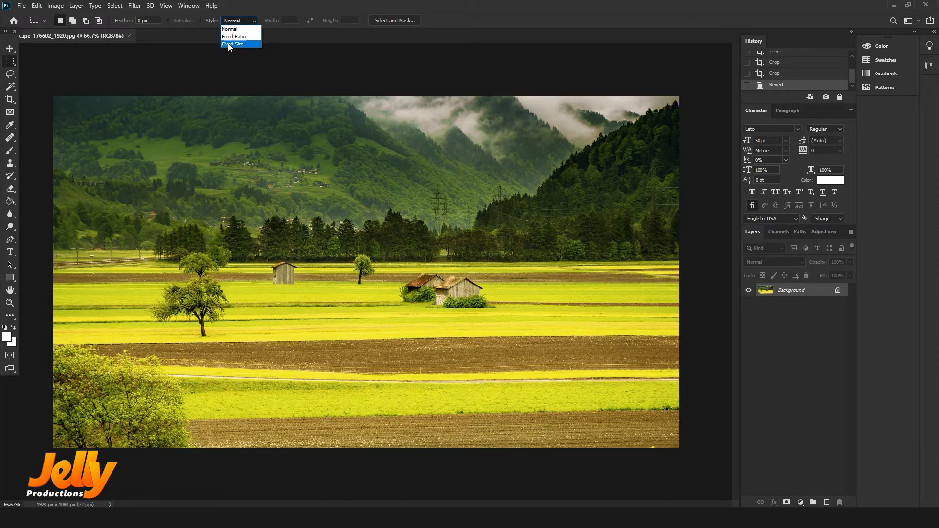
click(232, 44)
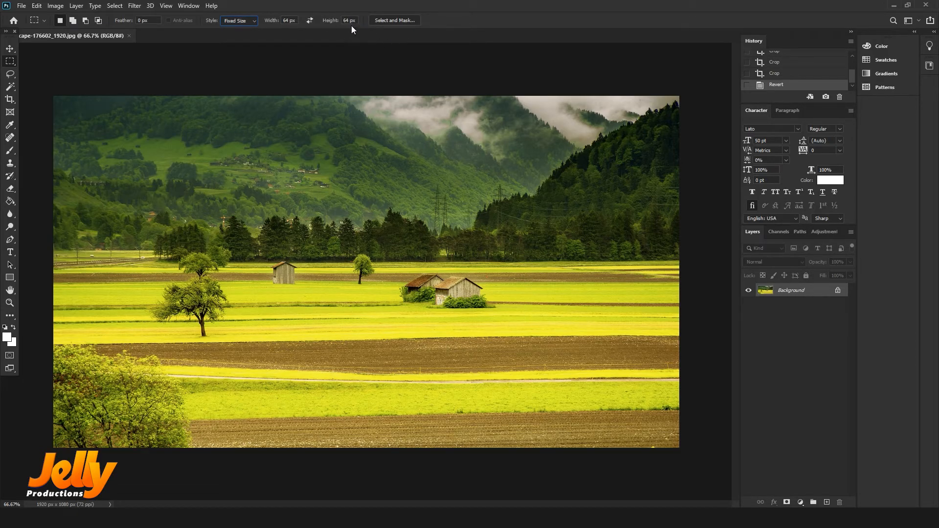
click(291, 24)
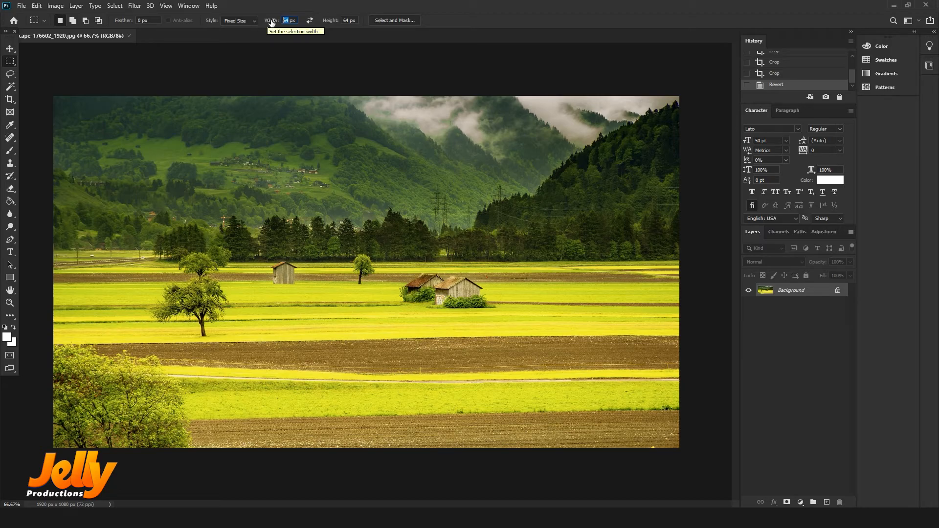
text(256)
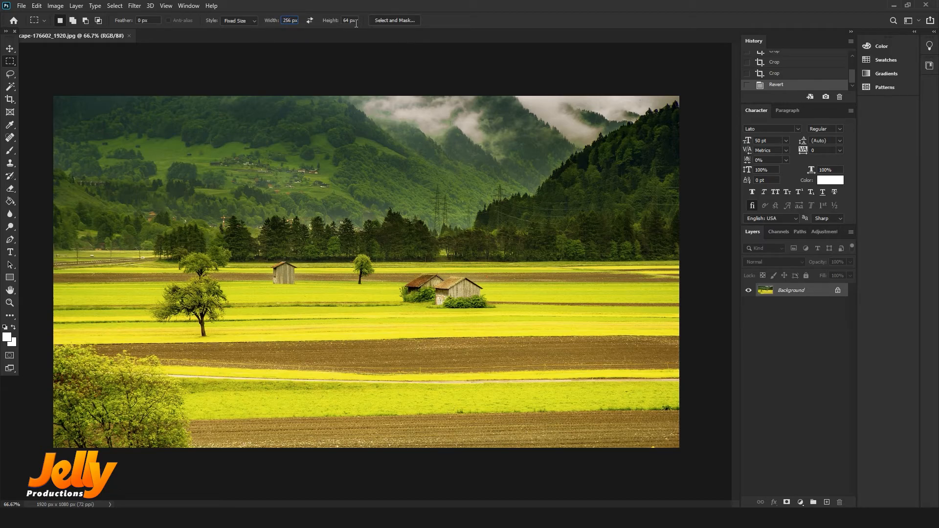
key(Tab)
text(100)
Step: Place the fixed-size selection over the two adjoining wooden barns and crop the image to it
click(282, 273)
drag(328, 286, 451, 289)
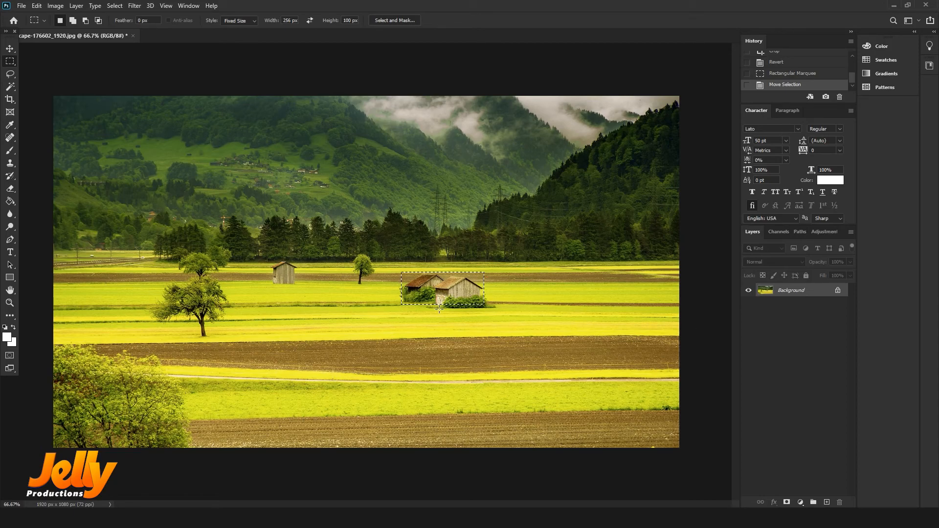
click(56, 6)
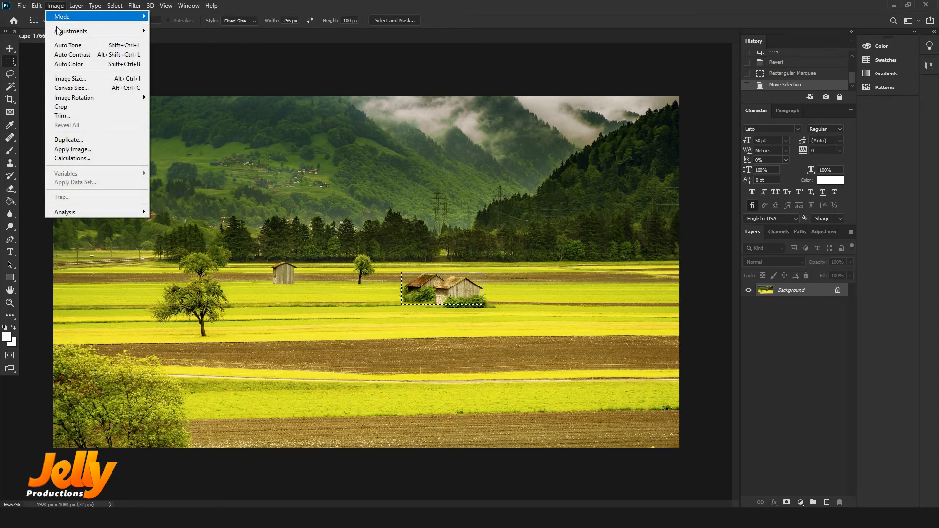
click(65, 108)
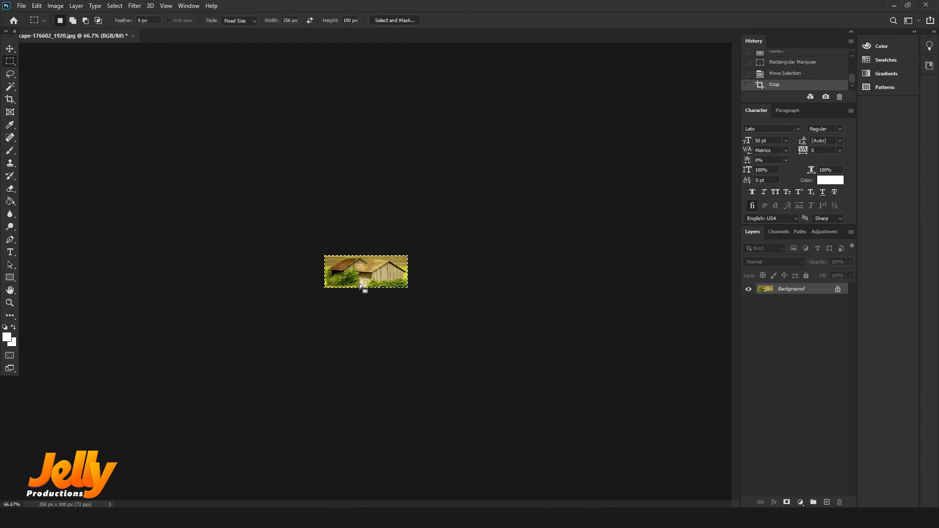